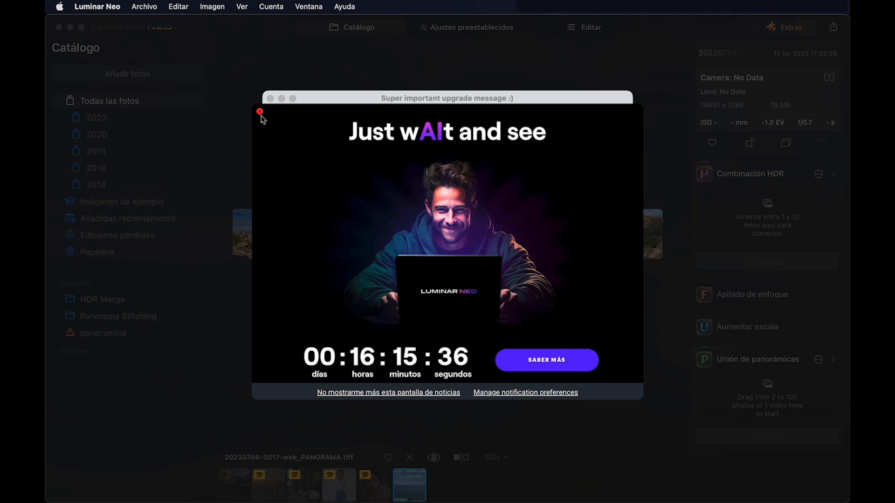
Dismiss the upgrade message and open the portrait photo 20170718_0008.tif for editing.
{"action": "left_click", "coordinate": [270, 98]}
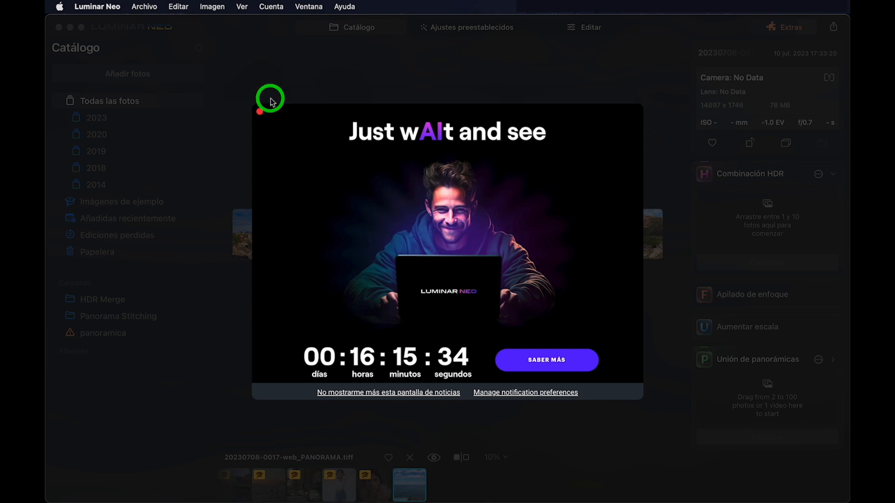
{"action": "left_click", "coordinate": [355, 124]}
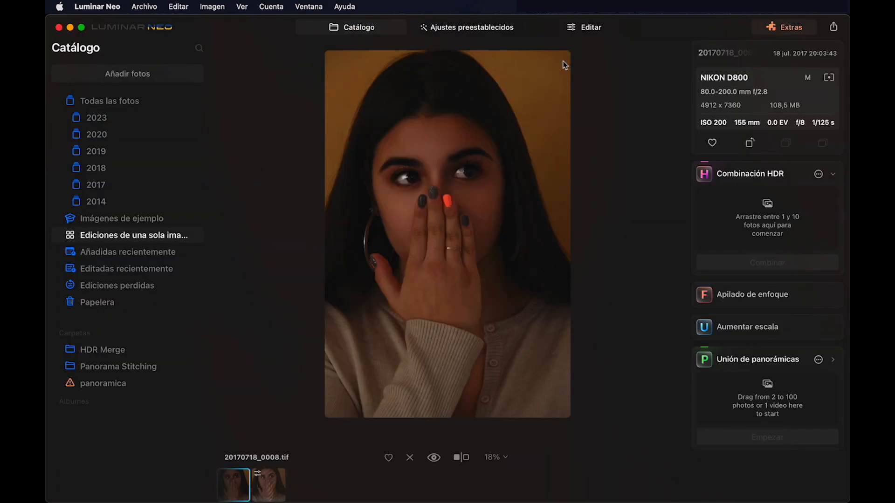
{"action": "left_click", "coordinate": [561, 61]}
{"action": "left_click", "coordinate": [535, 87]}
{"action": "left_click", "coordinate": [596, 29]}
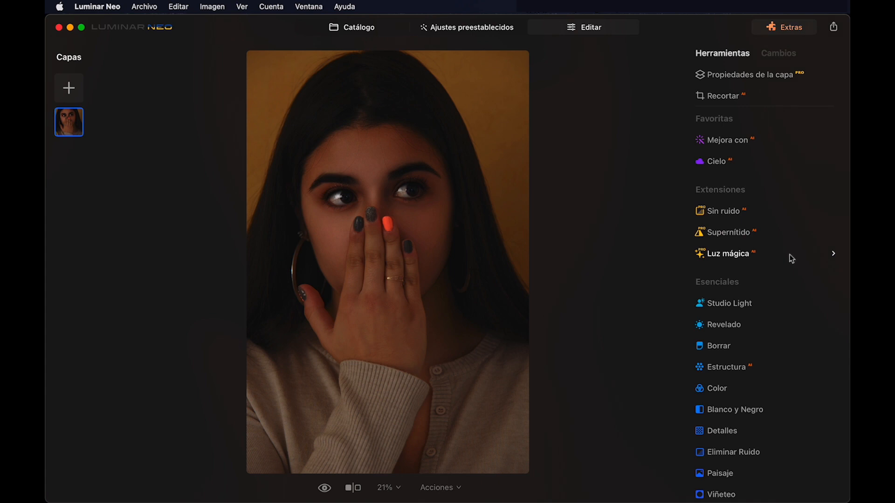
In the Revelado tool, set Exposición to 1,02 and Contraste inteligente to 20.
{"action": "scroll", "coordinate": [776, 293], "scroll_direction": "down", "scroll_amount": 1}
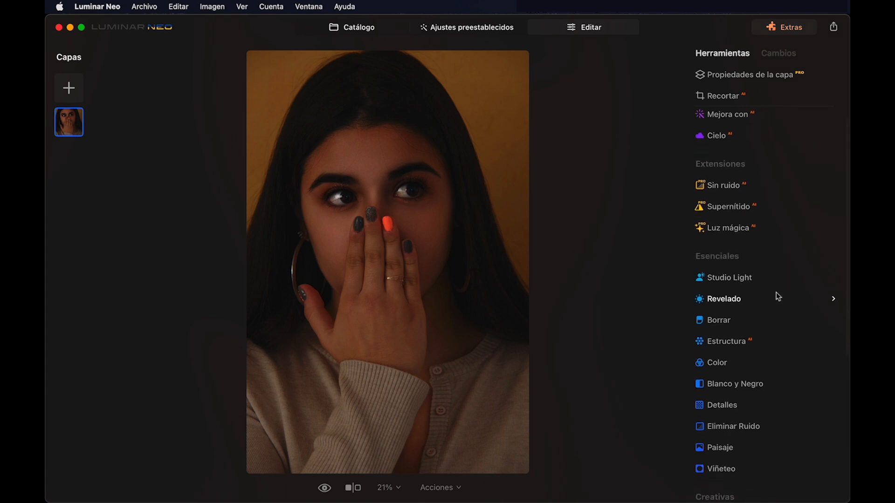
{"action": "scroll", "coordinate": [776, 293], "scroll_direction": "up", "scroll_amount": 1}
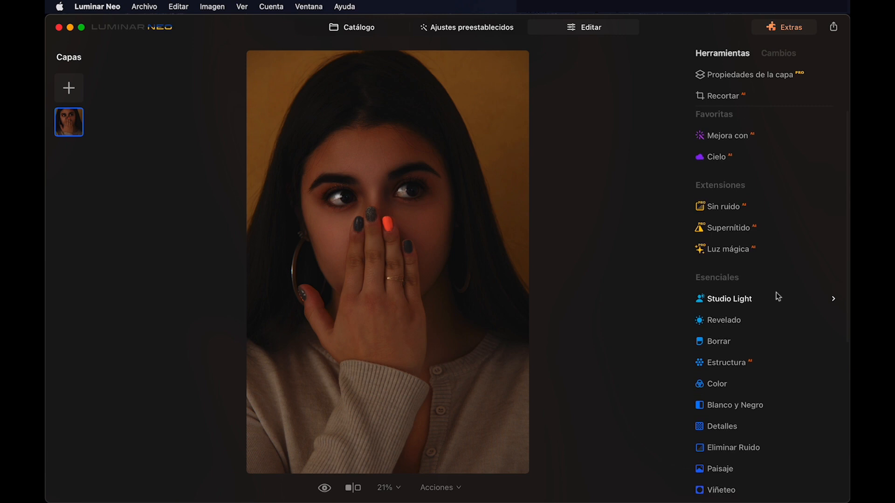
{"action": "scroll", "coordinate": [776, 292], "scroll_direction": "down", "scroll_amount": 5}
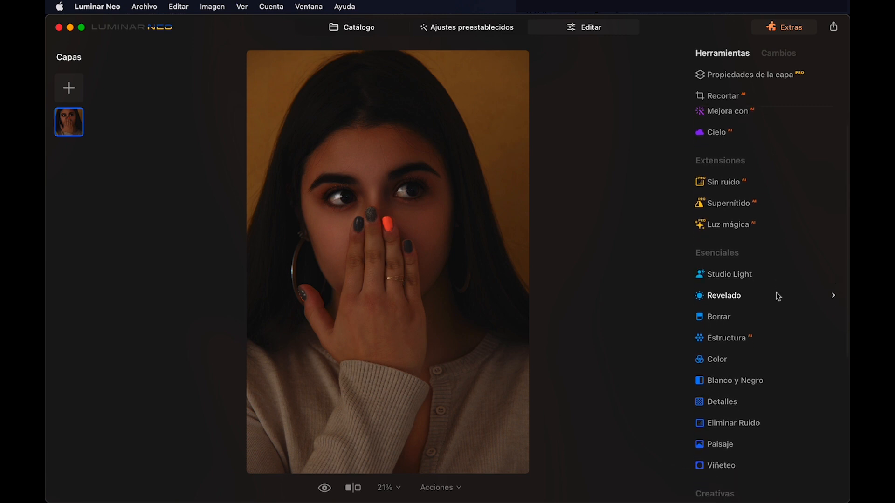
{"action": "left_click", "coordinate": [735, 281]}
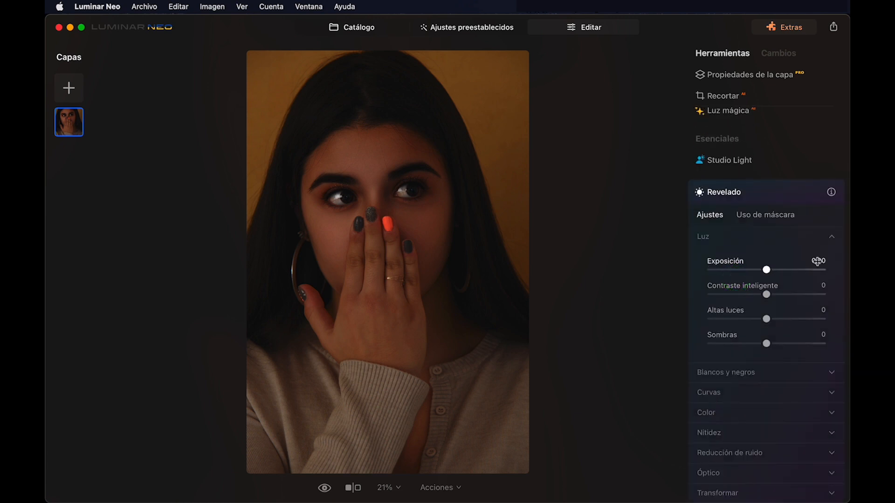
{"action": "left_click", "coordinate": [818, 261]}
{"action": "left_click", "coordinate": [767, 269]}
{"action": "left_click_drag", "start_coordinate": [767, 271], "coordinate": [780, 297]}
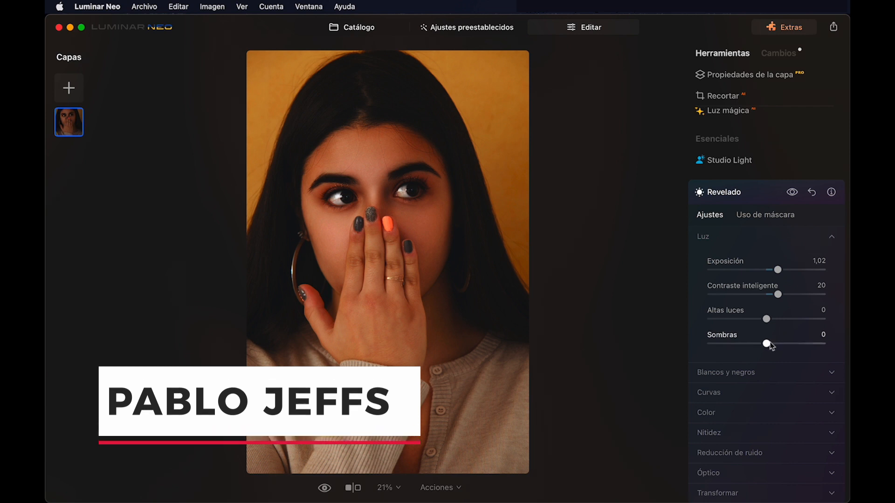
Set Sombras to 21 and Altas luces to 26 in Revelado, and compare the photo before and after.
{"action": "left_click_drag", "start_coordinate": [767, 344], "coordinate": [778, 345]}
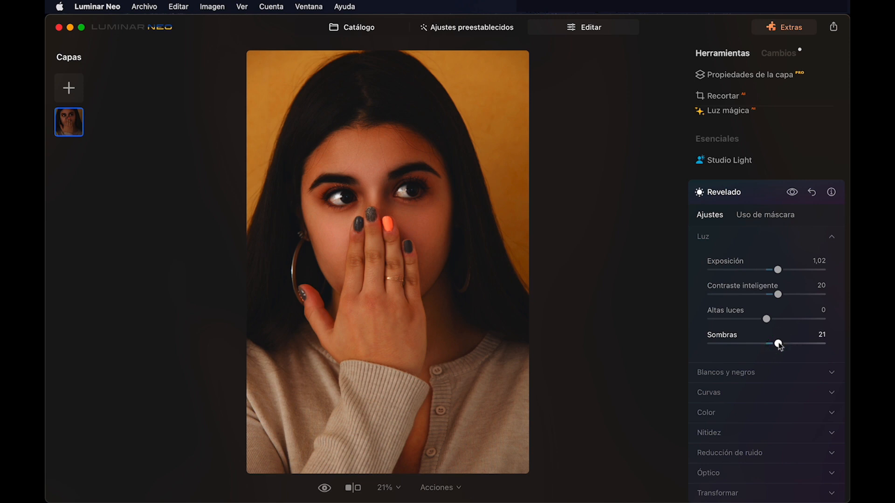
{"action": "left_click_drag", "start_coordinate": [768, 320], "coordinate": [783, 319]}
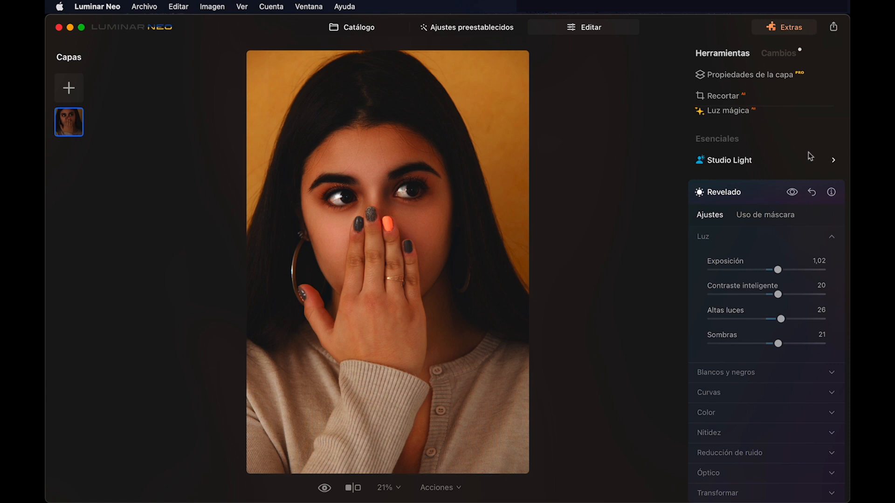
{"action": "left_click_drag", "start_coordinate": [792, 192], "coordinate": [792, 193]}
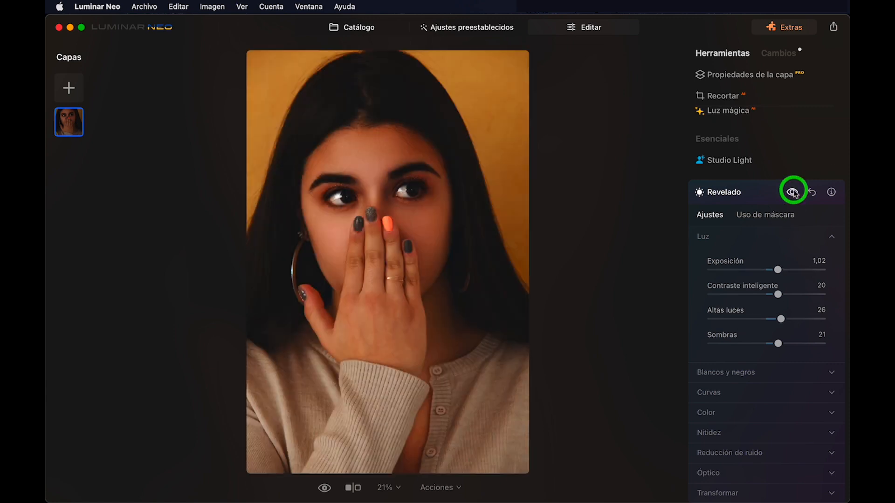
In the Studio Light tool, set Cantidad to 40 and choose the Depositphotos 2 texture.
{"action": "left_click", "coordinate": [745, 161]}
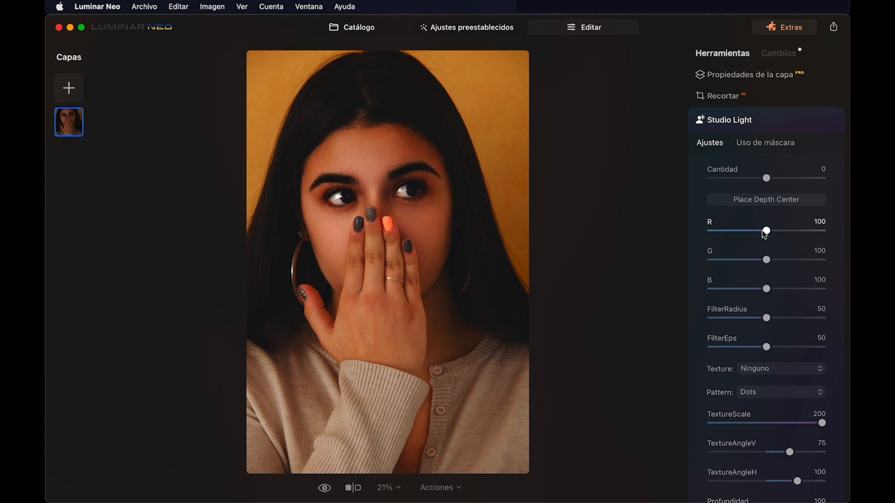
{"action": "left_click_drag", "start_coordinate": [767, 181], "coordinate": [792, 183]}
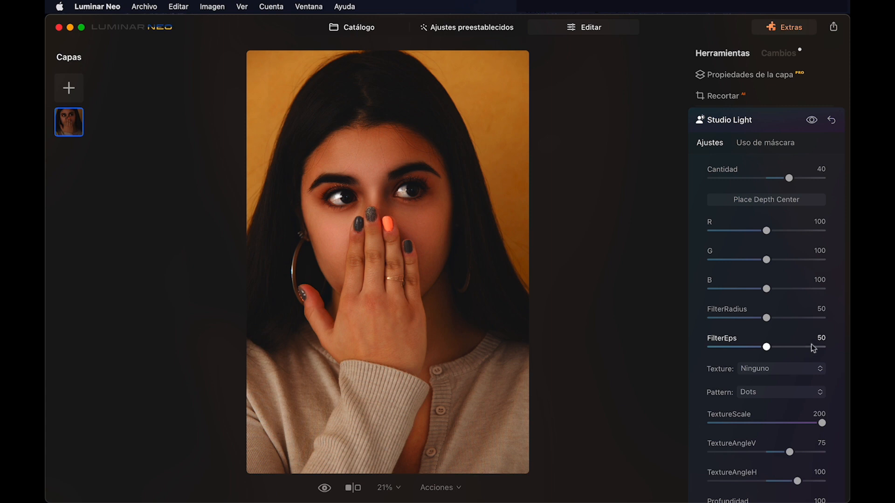
{"action": "left_click", "coordinate": [818, 371]}
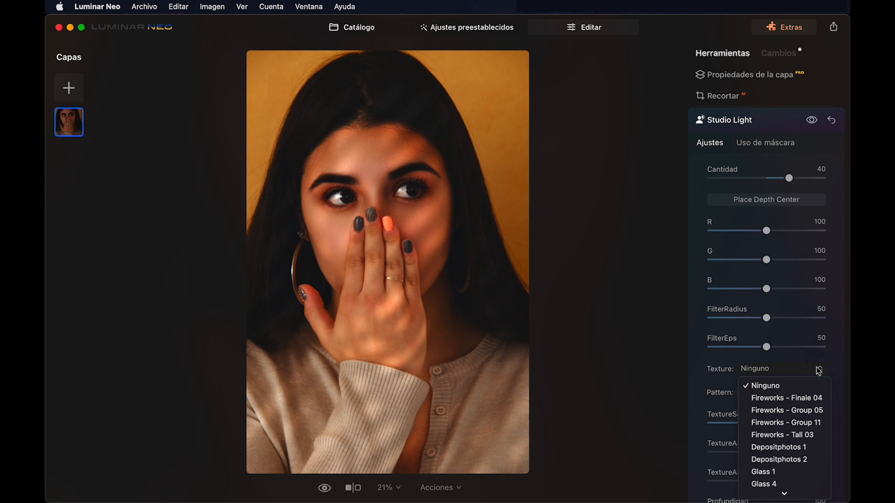
{"action": "mouse_move", "coordinate": [779, 496]}
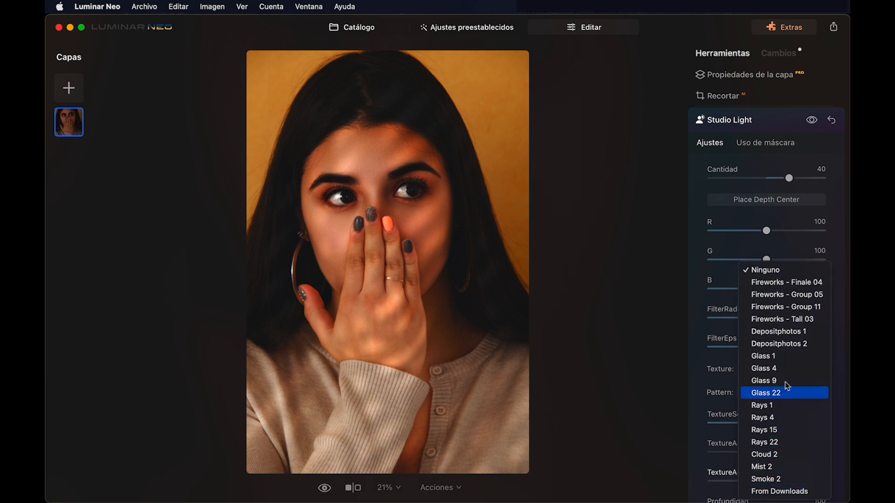
{"action": "left_click", "coordinate": [799, 347]}
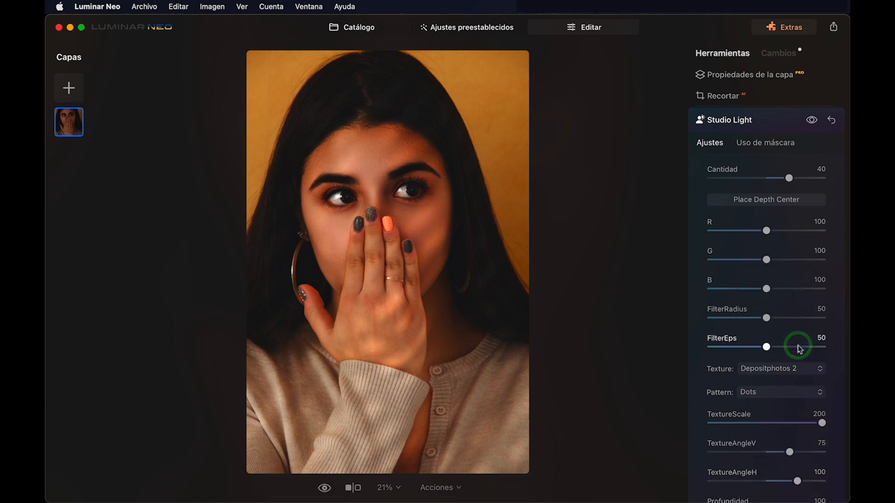
Set the Studio Light pattern to Strips and TextureAngleV to 90.
{"action": "left_click", "coordinate": [821, 394]}
{"action": "left_click", "coordinate": [763, 422]}
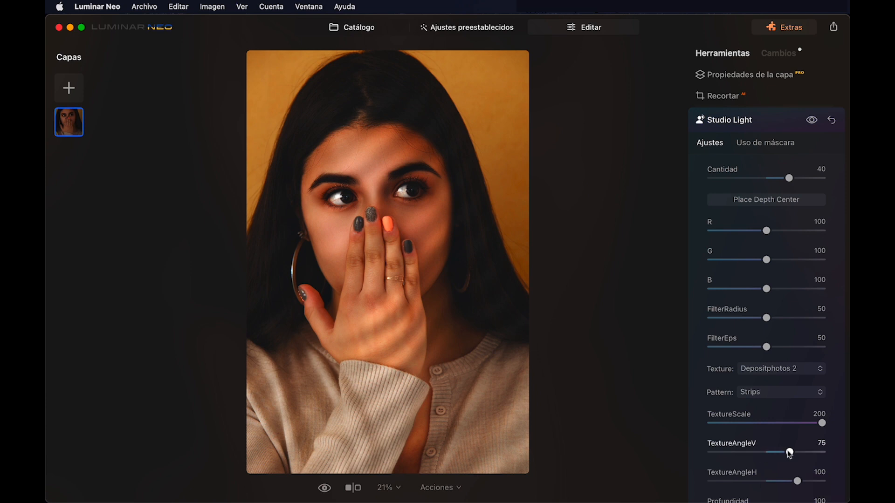
{"action": "mouse_move", "coordinate": [791, 453]}
{"action": "left_mouse_down"}
{"action": "mouse_move", "coordinate": [830, 450]}
{"action": "mouse_move", "coordinate": [802, 452]}
{"action": "left_mouse_up"}
{"action": "double_click", "coordinate": [736, 447]}
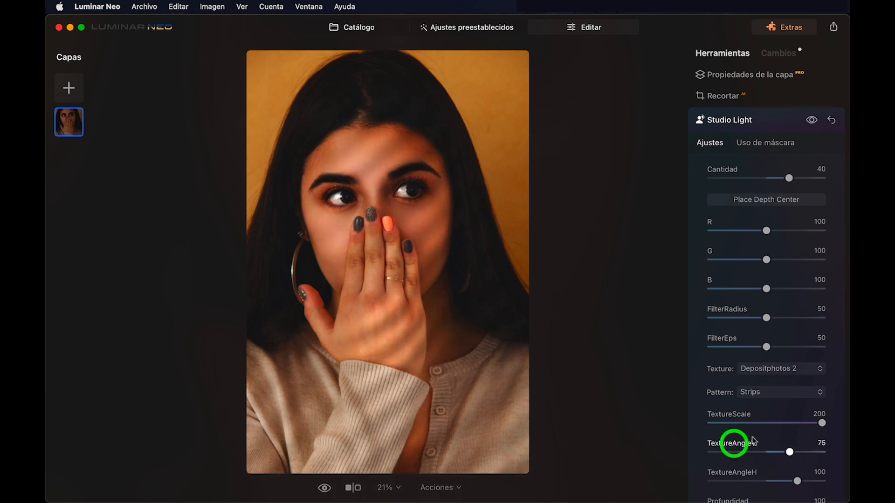
{"action": "left_click_drag", "start_coordinate": [791, 453], "coordinate": [796, 453]}
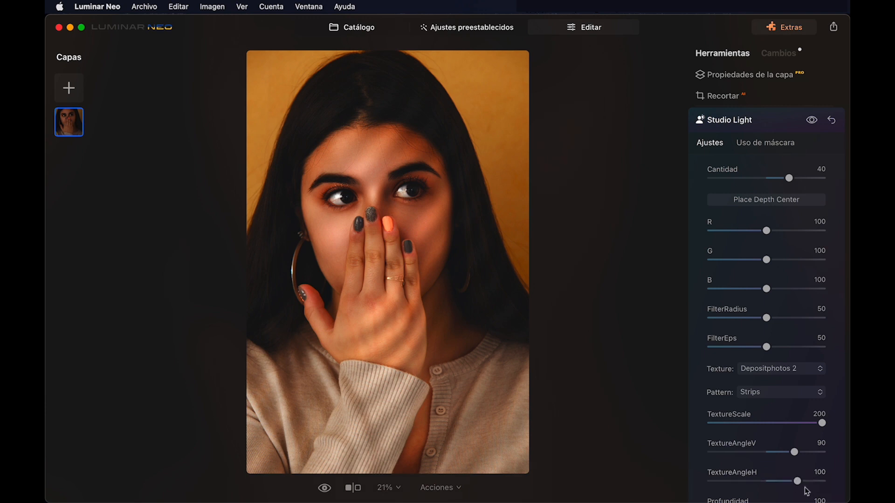
Place the Studio Light depth center at the outer corner of the right-hand eye in the portrait and set Exposición to 80.
{"action": "scroll", "coordinate": [768, 471], "scroll_direction": "down", "scroll_amount": 3}
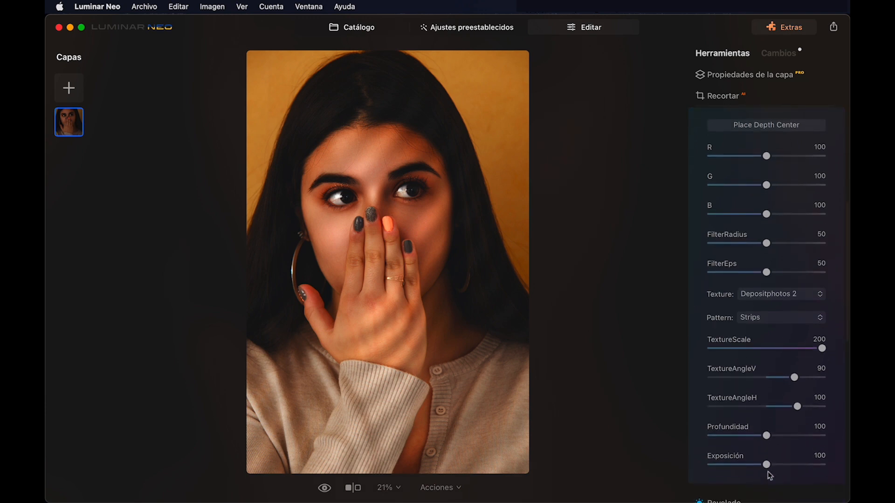
{"action": "mouse_move", "coordinate": [768, 466]}
{"action": "left_mouse_down"}
{"action": "mouse_move", "coordinate": [791, 465]}
{"action": "mouse_move", "coordinate": [756, 475]}
{"action": "left_mouse_up"}
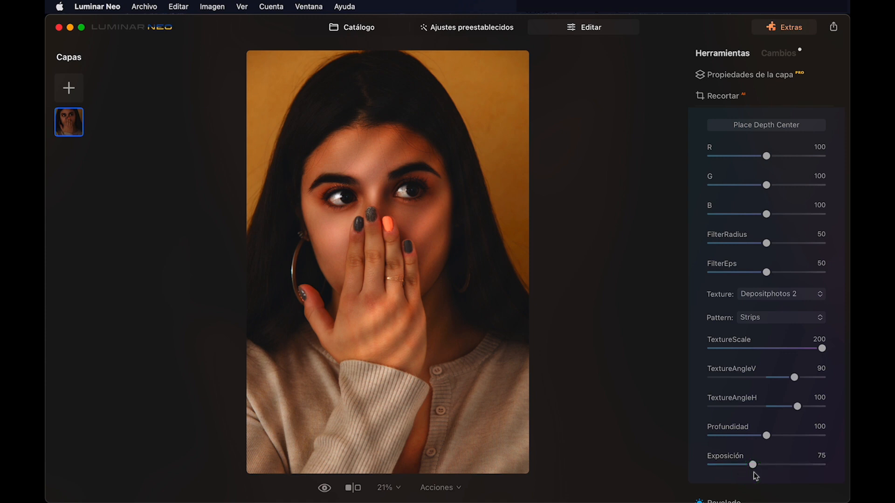
{"action": "left_click", "coordinate": [776, 130]}
{"action": "left_click", "coordinate": [420, 308]}
{"action": "left_click_drag", "start_coordinate": [419, 307], "coordinate": [439, 187]}
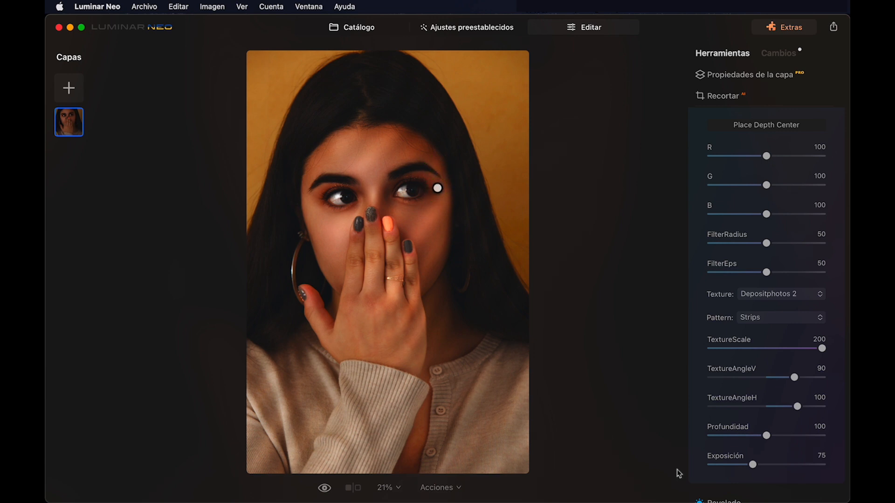
{"action": "double_click", "coordinate": [733, 460]}
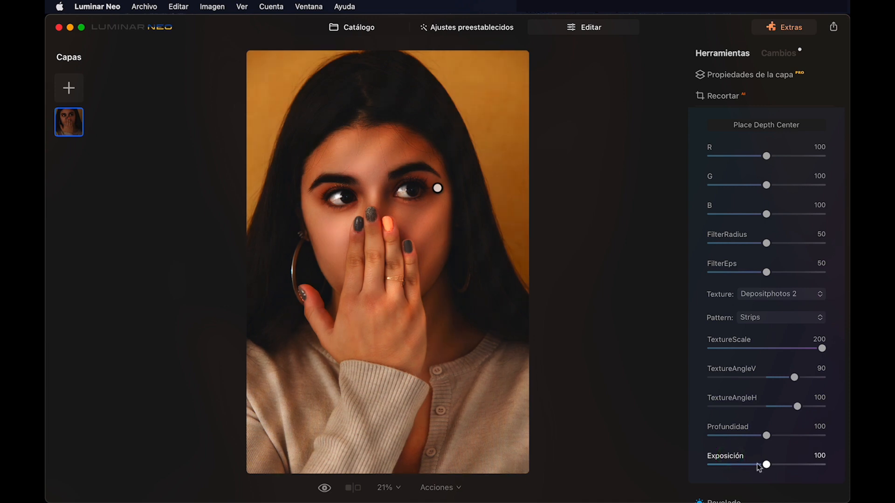
{"action": "left_click_drag", "start_coordinate": [766, 465], "coordinate": [755, 465]}
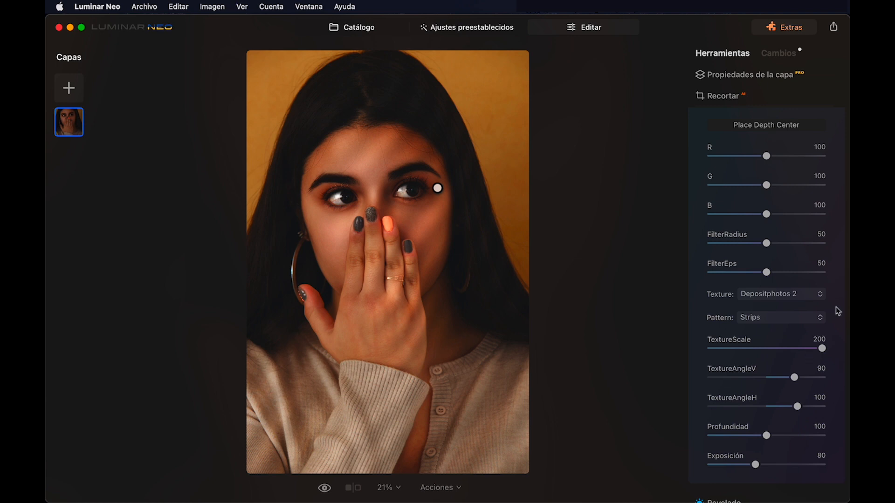
Try high and low values for the Studio Light R and G channels, resetting each to 100.
{"action": "left_click_drag", "start_coordinate": [767, 155], "coordinate": [833, 159]}
{"action": "double_click", "coordinate": [708, 147]}
{"action": "left_click_drag", "start_coordinate": [767, 185], "coordinate": [694, 191]}
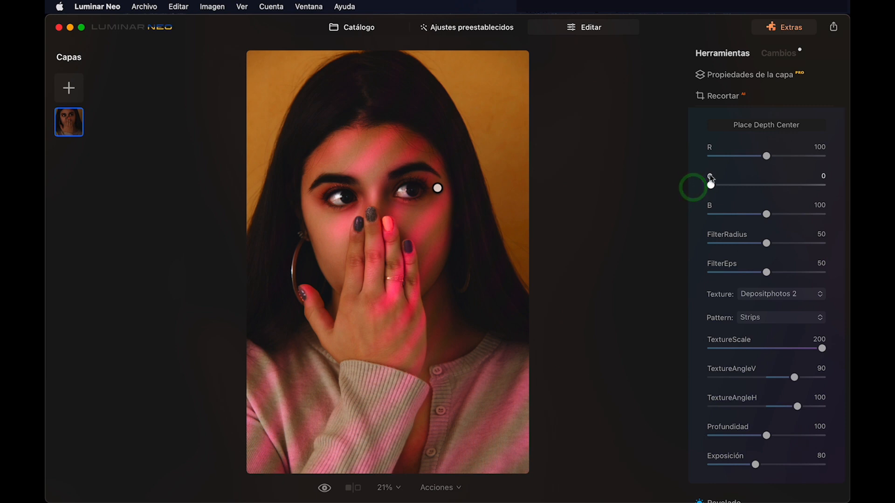
{"action": "double_click", "coordinate": [710, 177]}
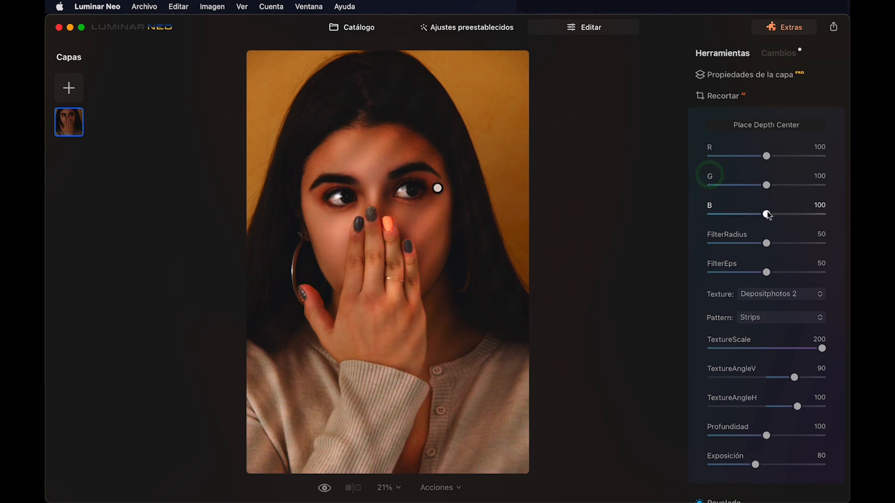
{"action": "left_click_drag", "start_coordinate": [766, 185], "coordinate": [848, 190]}
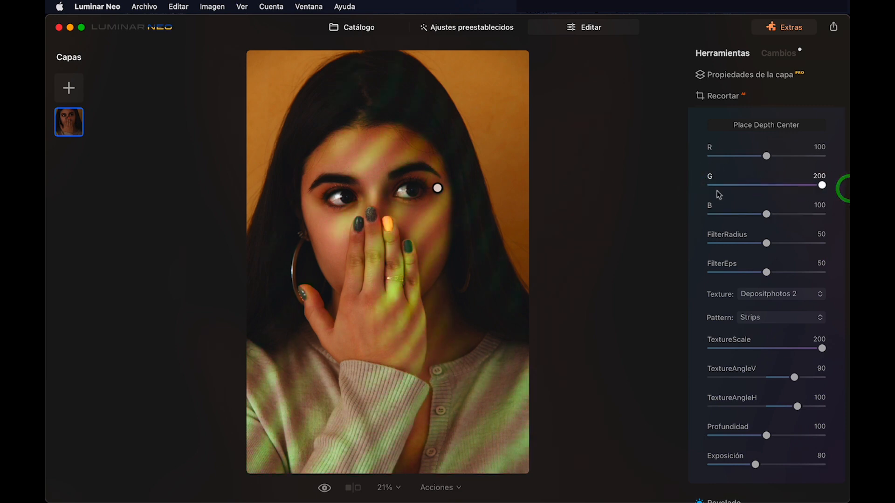
{"action": "double_click", "coordinate": [710, 175]}
{"action": "left_click_drag", "start_coordinate": [766, 156], "coordinate": [693, 161]}
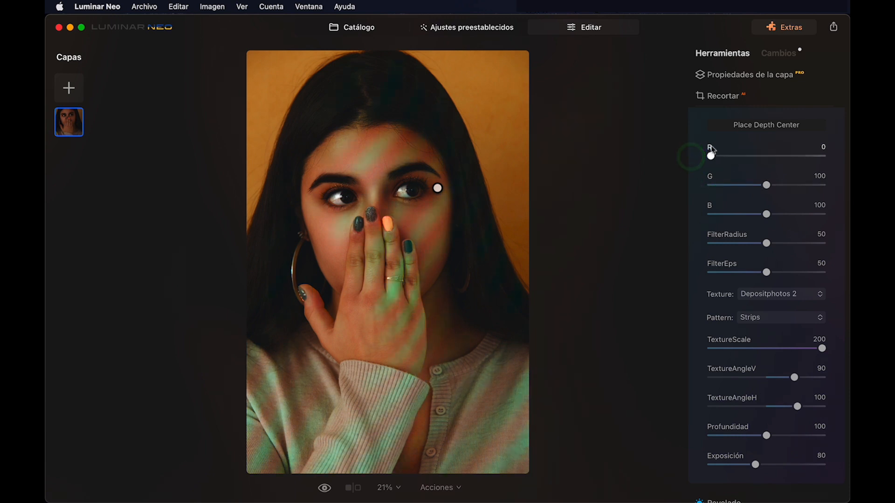
{"action": "double_click", "coordinate": [709, 148]}
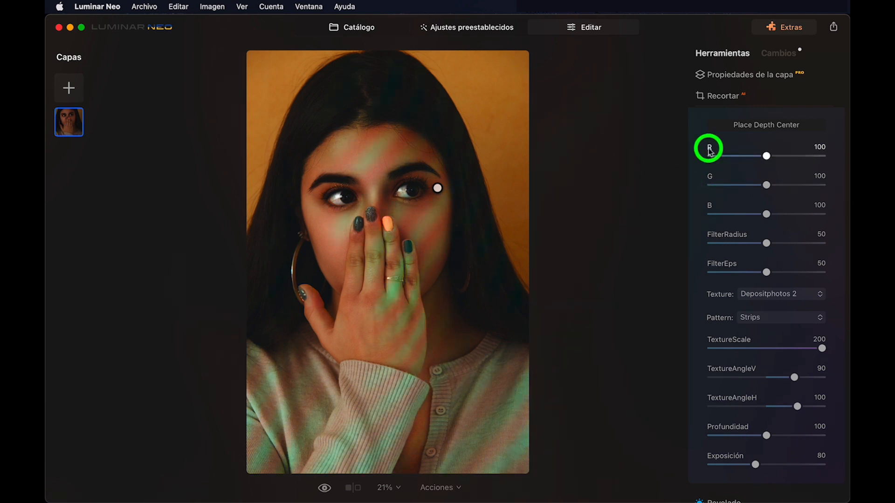
Try the Studio Light B channel at its minimum and at 200, resetting it to 100.
{"action": "left_click", "coordinate": [766, 214]}
{"action": "left_click_drag", "start_coordinate": [766, 214], "coordinate": [694, 219]}
{"action": "double_click", "coordinate": [710, 206]}
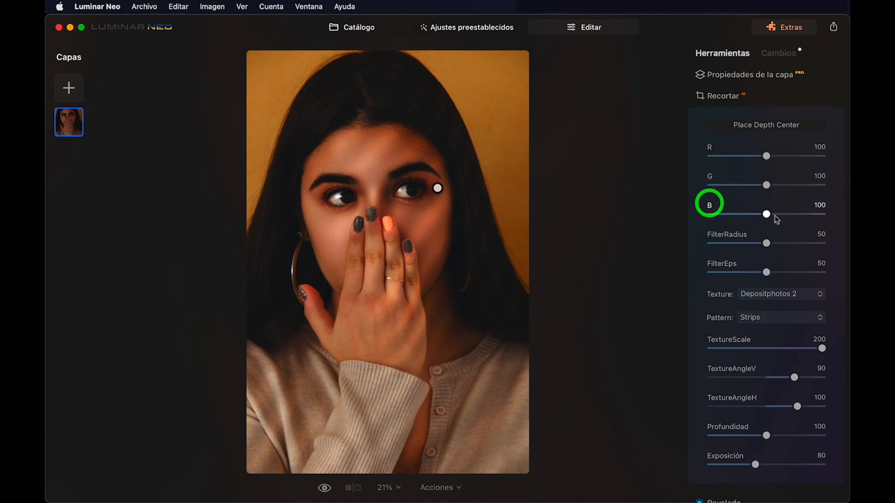
{"action": "left_click_drag", "start_coordinate": [768, 214], "coordinate": [847, 215]}
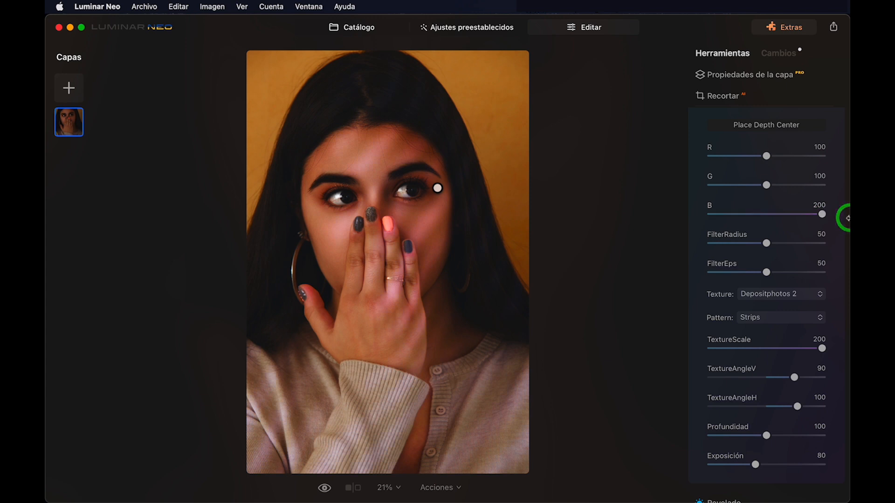
{"action": "double_click", "coordinate": [711, 206]}
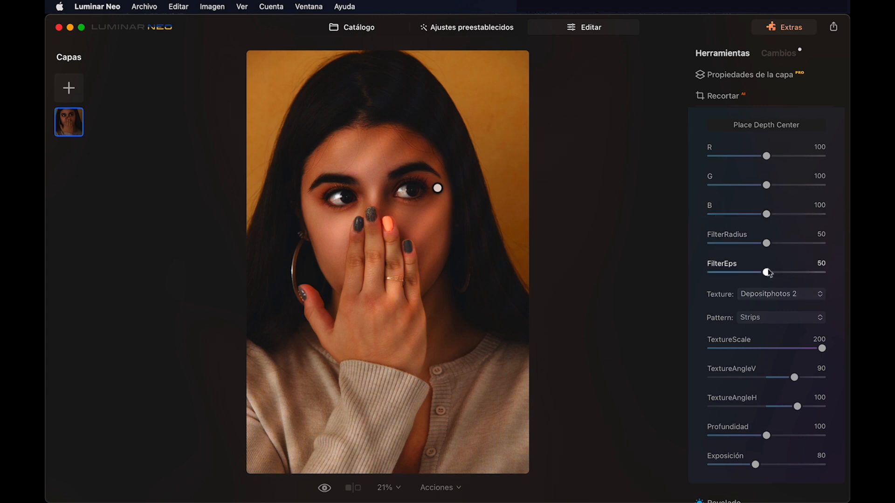
Try FilterRadius at 0, reset it to 50, and set FilterEps to 100.
{"action": "left_click_drag", "start_coordinate": [768, 246], "coordinate": [703, 267]}
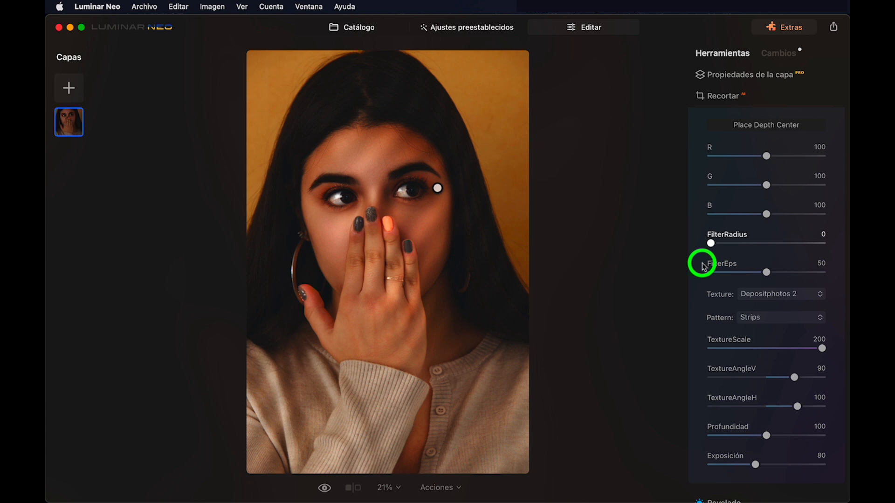
{"action": "double_click", "coordinate": [735, 235]}
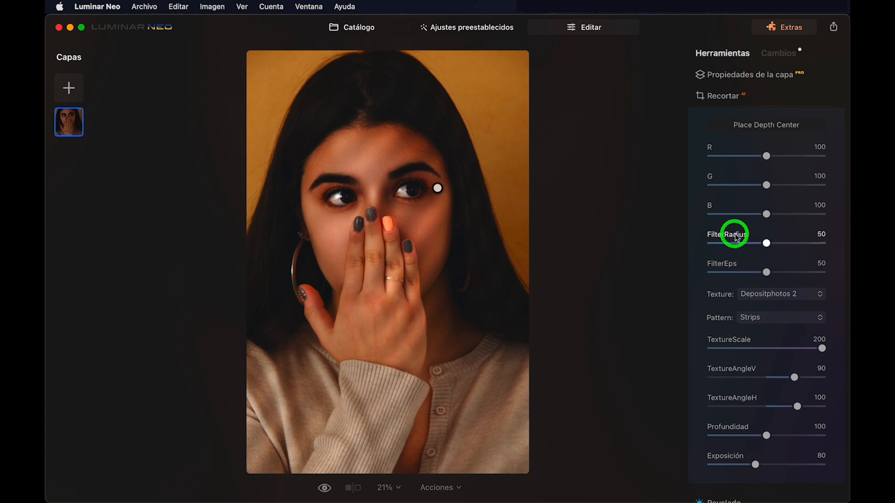
{"action": "left_click_drag", "start_coordinate": [766, 272], "coordinate": [847, 272]}
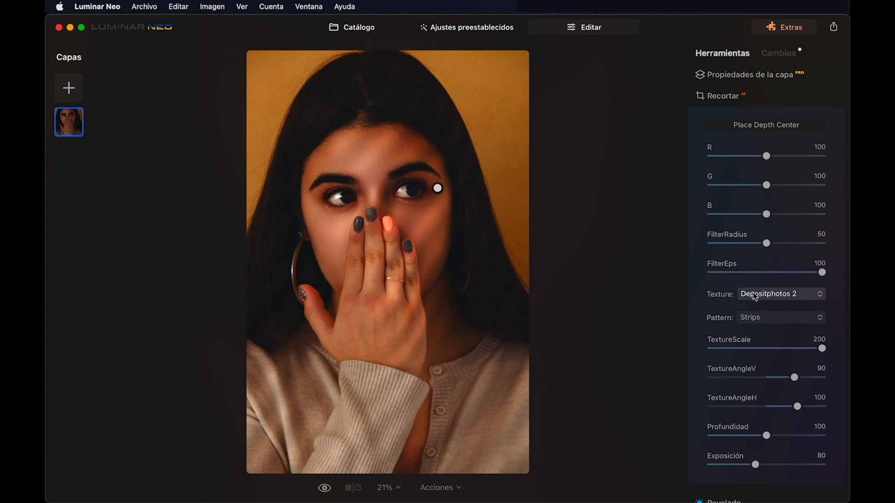
Reset FilterEps to 50 and change the Studio Light texture first to Rays 15, followed by Smoke 2.
{"action": "double_click", "coordinate": [726, 264]}
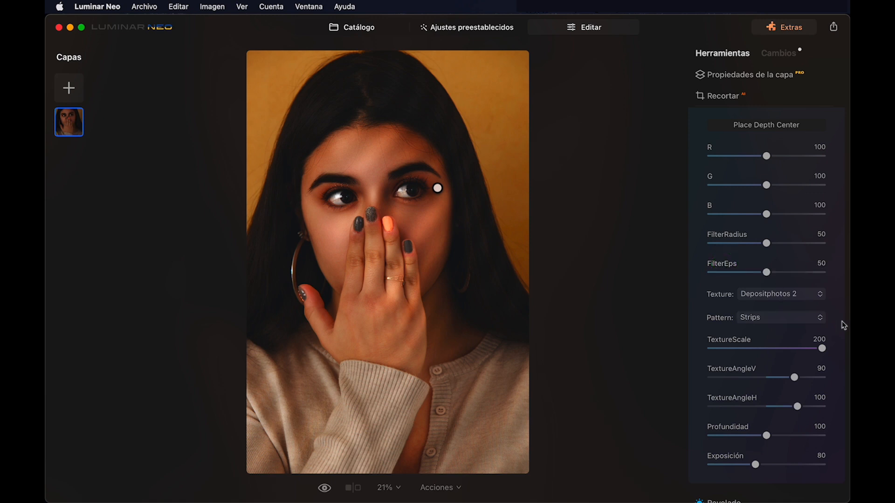
{"action": "left_click", "coordinate": [823, 298]}
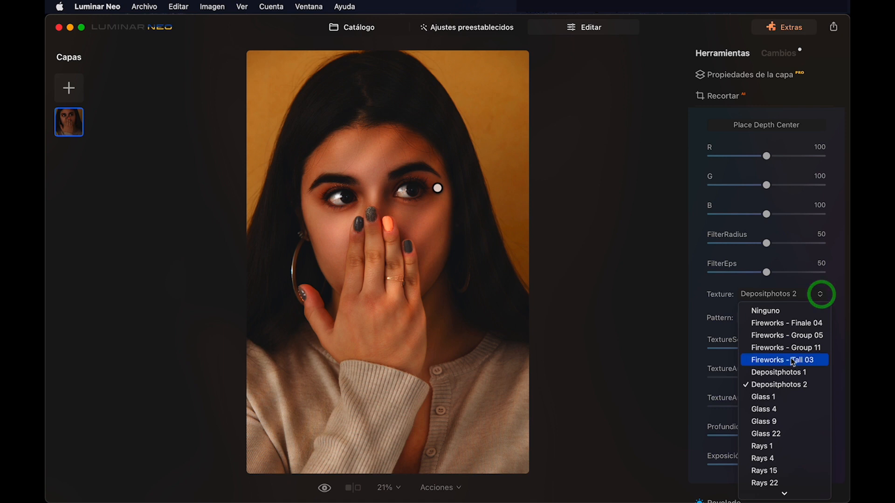
{"action": "left_click", "coordinate": [782, 475]}
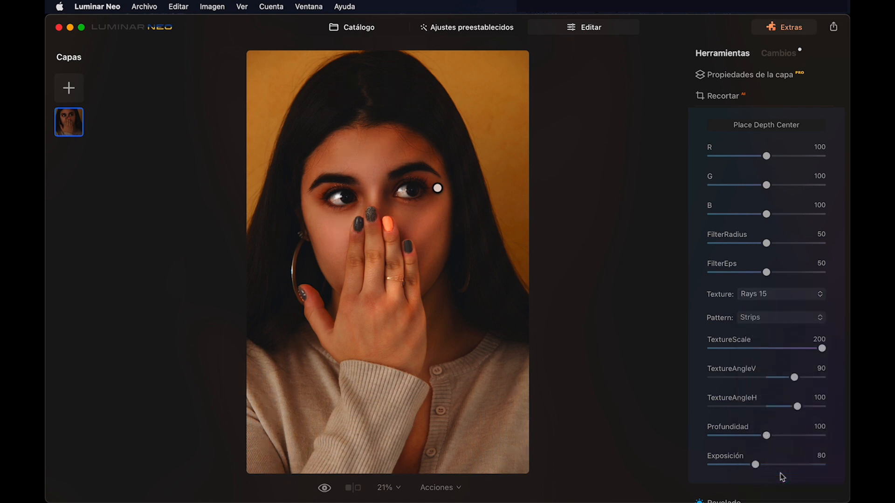
{"action": "left_click", "coordinate": [825, 299]}
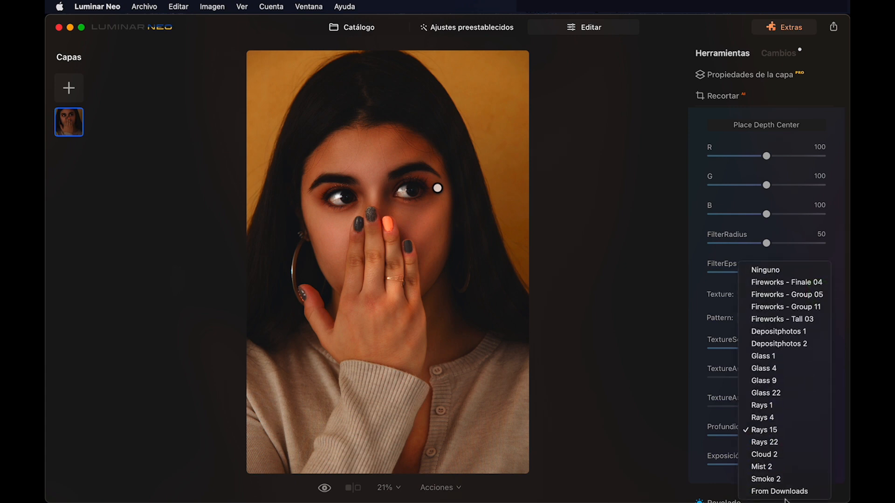
{"action": "left_click", "coordinate": [785, 480]}
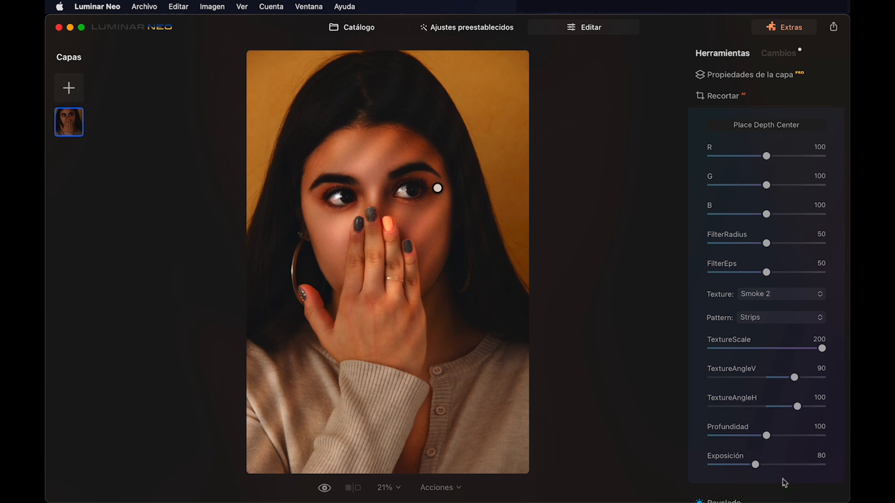
Move the depth center onto the right-hand eye and try the Dots pattern, returning the pattern to Strips.
{"action": "mouse_move", "coordinate": [438, 188]}
{"action": "left_mouse_down"}
{"action": "mouse_move", "coordinate": [475, 169]}
{"action": "mouse_move", "coordinate": [427, 237]}
{"action": "mouse_move", "coordinate": [419, 228]}
{"action": "mouse_move", "coordinate": [398, 238]}
{"action": "mouse_move", "coordinate": [369, 278]}
{"action": "mouse_move", "coordinate": [427, 212]}
{"action": "mouse_move", "coordinate": [421, 216]}
{"action": "mouse_move", "coordinate": [422, 190]}
{"action": "left_mouse_up"}
{"action": "left_click", "coordinate": [820, 318]}
{"action": "left_click", "coordinate": [781, 359]}
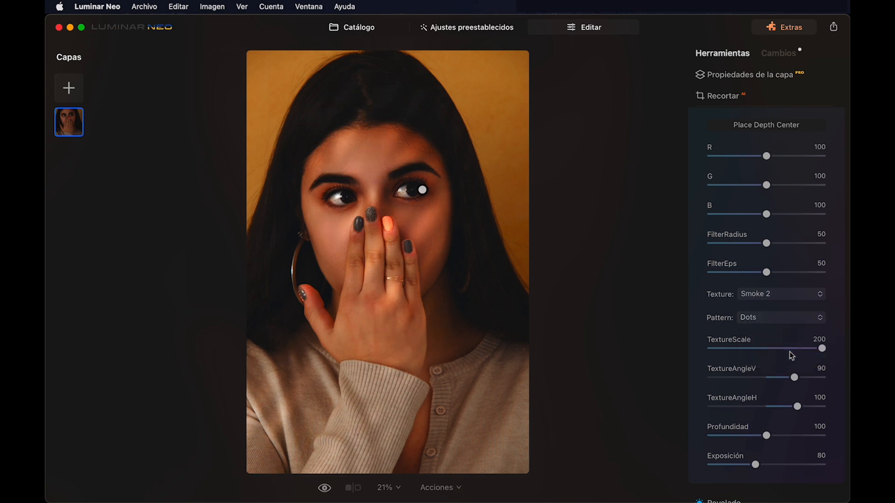
{"action": "left_click", "coordinate": [819, 318]}
{"action": "left_click", "coordinate": [770, 347]}
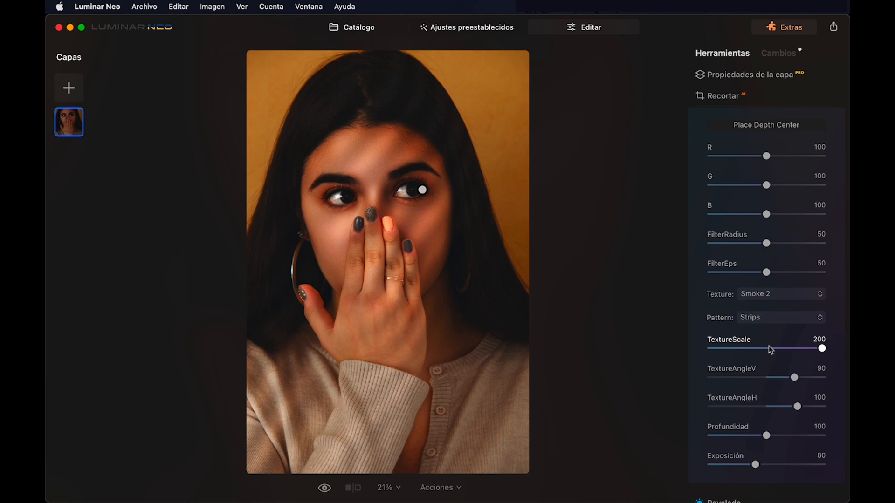
Set the Studio Light texture to Cloud 2 and move the depth center down to the cheek below the right-hand eye's outer corner.
{"action": "left_click", "coordinate": [796, 297]}
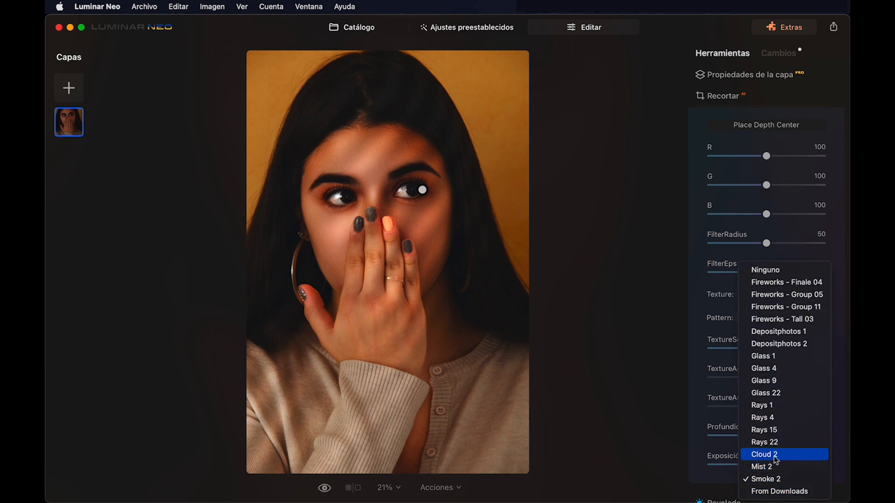
{"action": "left_click", "coordinate": [776, 455]}
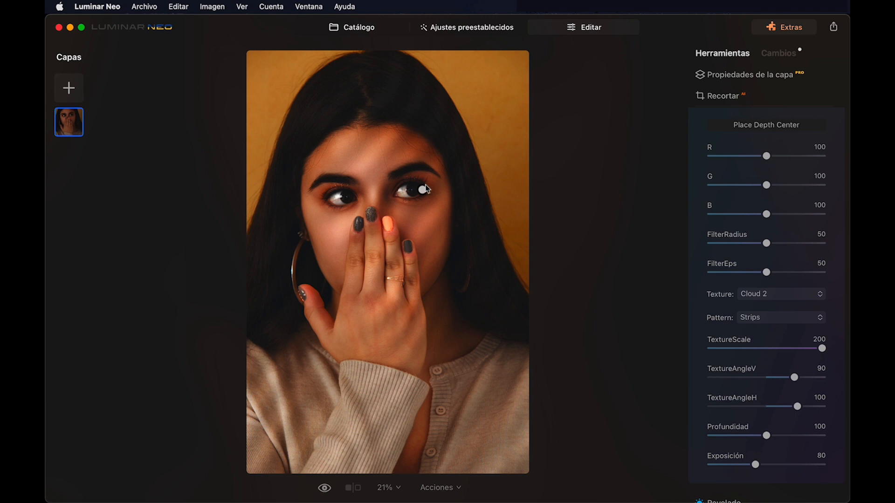
{"action": "left_click_drag", "start_coordinate": [422, 189], "coordinate": [439, 213]}
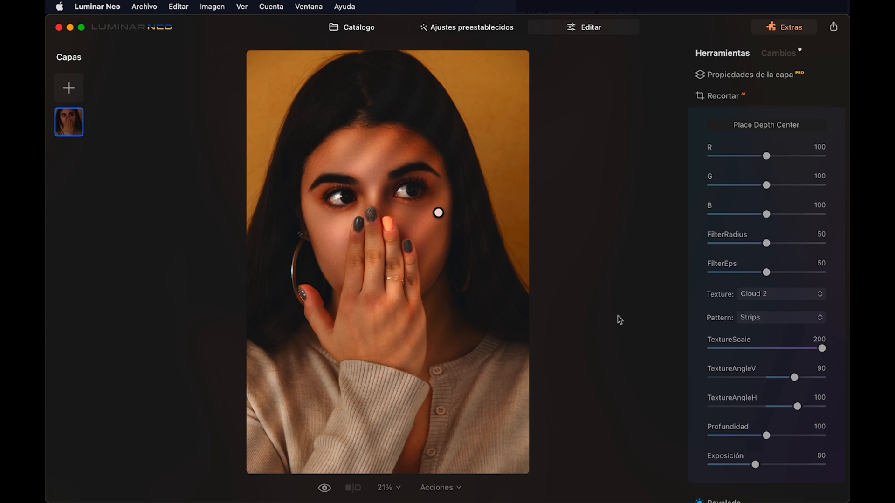
Limit the Studio Light effect to the woman with the AI mask's Humano selection.
{"action": "scroll", "coordinate": [710, 336], "scroll_direction": "down", "scroll_amount": 10}
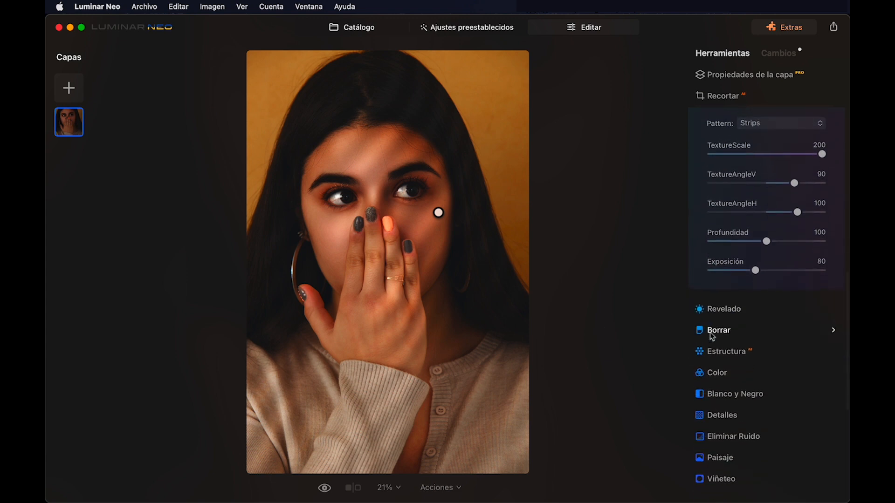
{"action": "scroll", "coordinate": [711, 336], "scroll_direction": "down", "scroll_amount": 2}
{"action": "scroll", "coordinate": [711, 336], "scroll_direction": "up", "scroll_amount": 6}
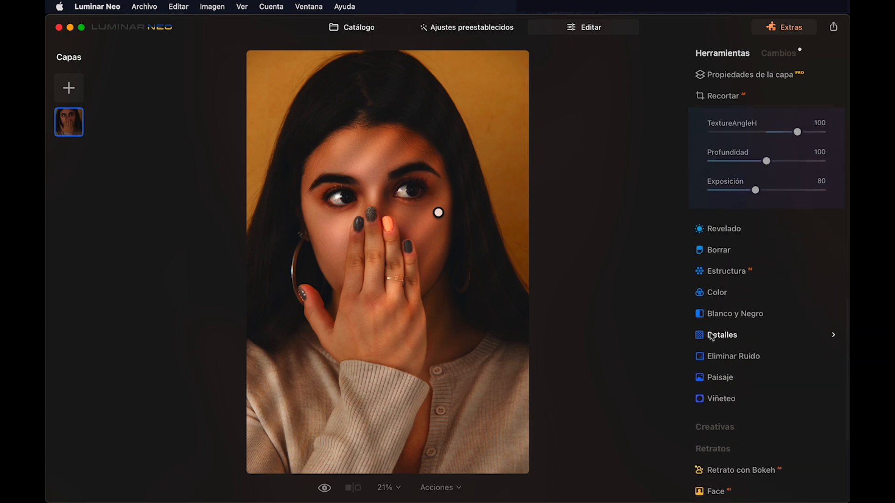
{"action": "scroll", "coordinate": [711, 333], "scroll_direction": "up", "scroll_amount": 10}
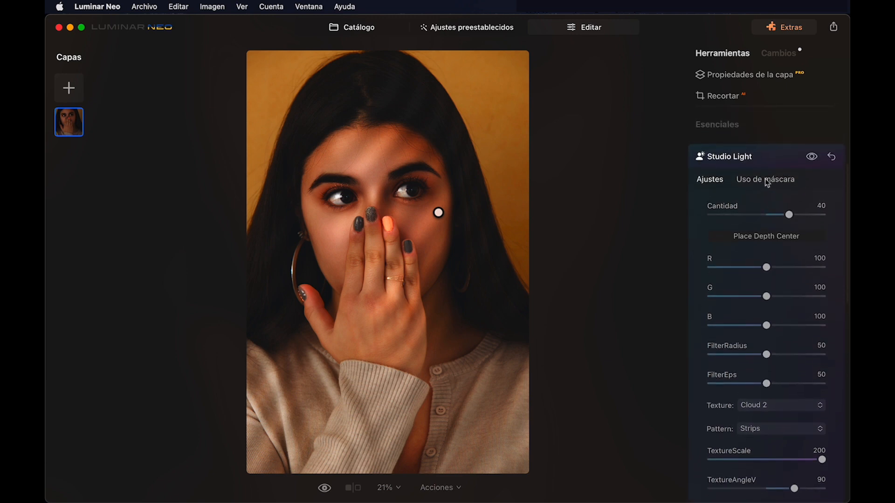
{"action": "left_click", "coordinate": [766, 180]}
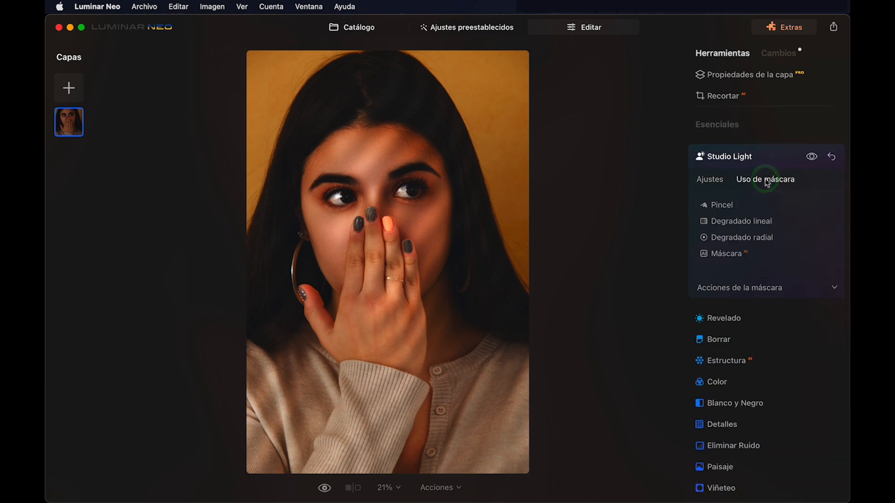
{"action": "left_click", "coordinate": [732, 238]}
{"action": "left_click", "coordinate": [731, 257]}
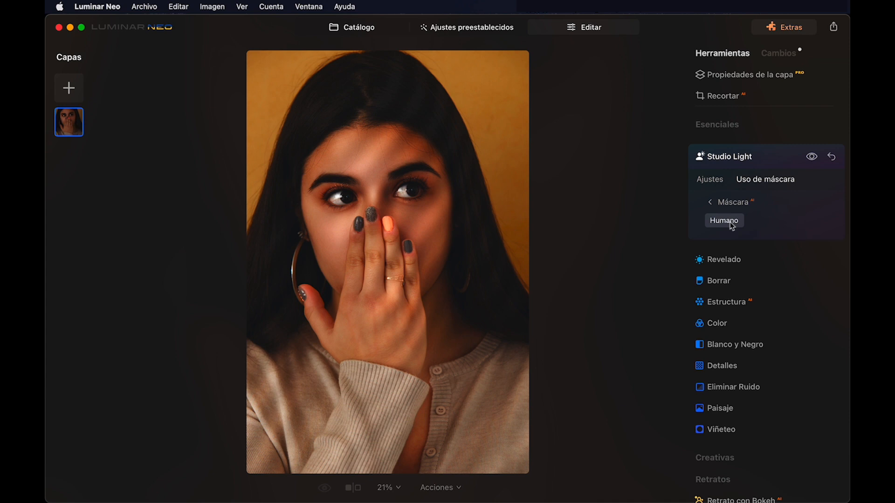
{"action": "left_click", "coordinate": [732, 226]}
{"action": "left_click", "coordinate": [712, 206]}
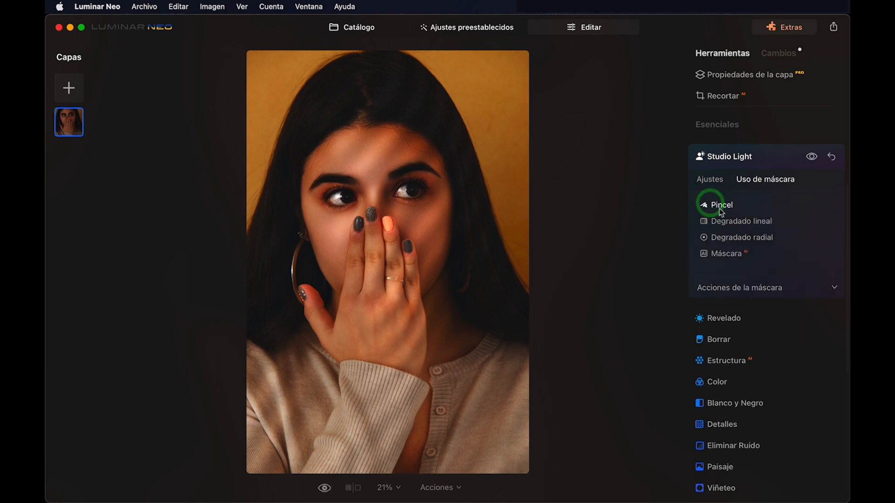
Refine the Studio Light mask with the Pincel, painting over the upper hair and erasing from the hair toward the right-hand background.
{"action": "left_click", "coordinate": [714, 209]}
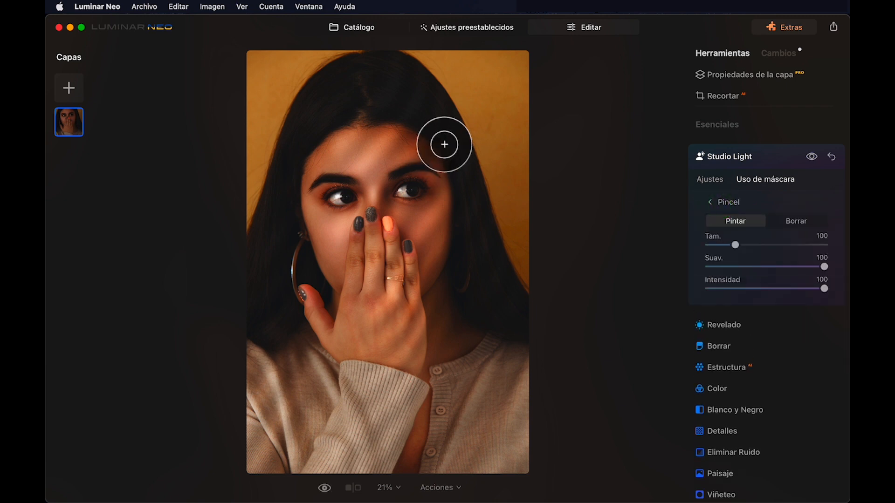
{"action": "mouse_move", "coordinate": [444, 145]}
{"action": "left_mouse_down"}
{"action": "mouse_move", "coordinate": [426, 110]}
{"action": "mouse_move", "coordinate": [382, 87]}
{"action": "mouse_move", "coordinate": [431, 116]}
{"action": "mouse_move", "coordinate": [415, 95]}
{"action": "left_mouse_up"}
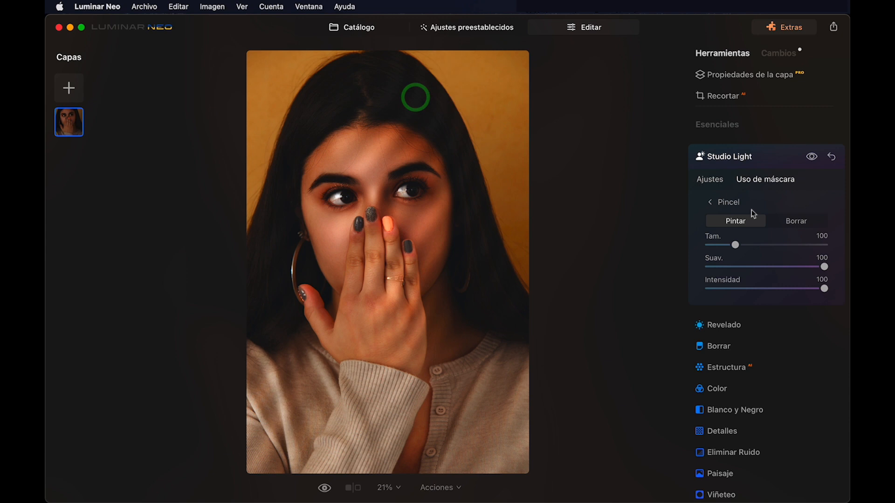
{"action": "left_click", "coordinate": [792, 221]}
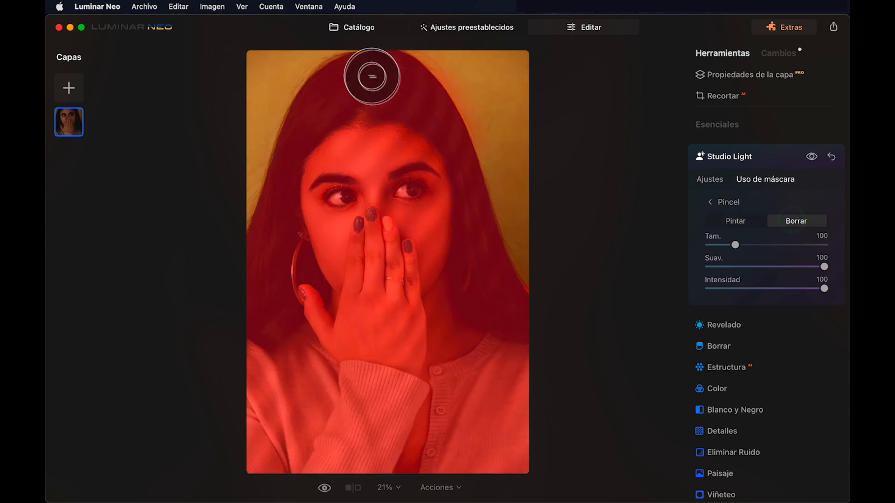
{"action": "mouse_move", "coordinate": [379, 84]}
{"action": "left_mouse_down"}
{"action": "mouse_move", "coordinate": [435, 108]}
{"action": "mouse_move", "coordinate": [443, 123]}
{"action": "mouse_move", "coordinate": [403, 81]}
{"action": "mouse_move", "coordinate": [395, 85]}
{"action": "mouse_move", "coordinate": [443, 120]}
{"action": "mouse_move", "coordinate": [372, 73]}
{"action": "mouse_move", "coordinate": [359, 81]}
{"action": "mouse_move", "coordinate": [429, 106]}
{"action": "mouse_move", "coordinate": [458, 138]}
{"action": "mouse_move", "coordinate": [479, 229]}
{"action": "mouse_move", "coordinate": [484, 311]}
{"action": "mouse_move", "coordinate": [500, 330]}
{"action": "mouse_move", "coordinate": [511, 323]}
{"action": "mouse_move", "coordinate": [498, 303]}
{"action": "mouse_move", "coordinate": [507, 290]}
{"action": "mouse_move", "coordinate": [517, 305]}
{"action": "mouse_move", "coordinate": [512, 295]}
{"action": "mouse_move", "coordinate": [521, 299]}
{"action": "mouse_move", "coordinate": [493, 214]}
{"action": "mouse_move", "coordinate": [520, 290]}
{"action": "mouse_move", "coordinate": [507, 240]}
{"action": "left_mouse_up"}
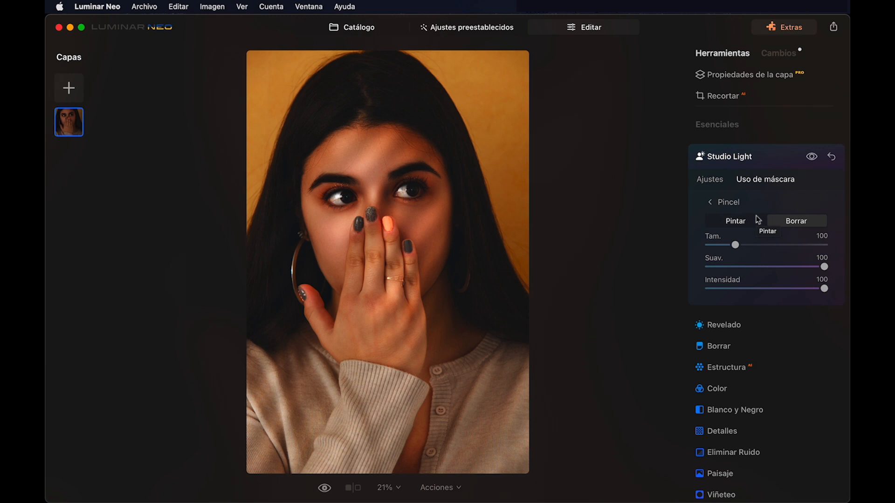
{"action": "left_click", "coordinate": [711, 203]}
{"action": "left_click", "coordinate": [710, 180]}
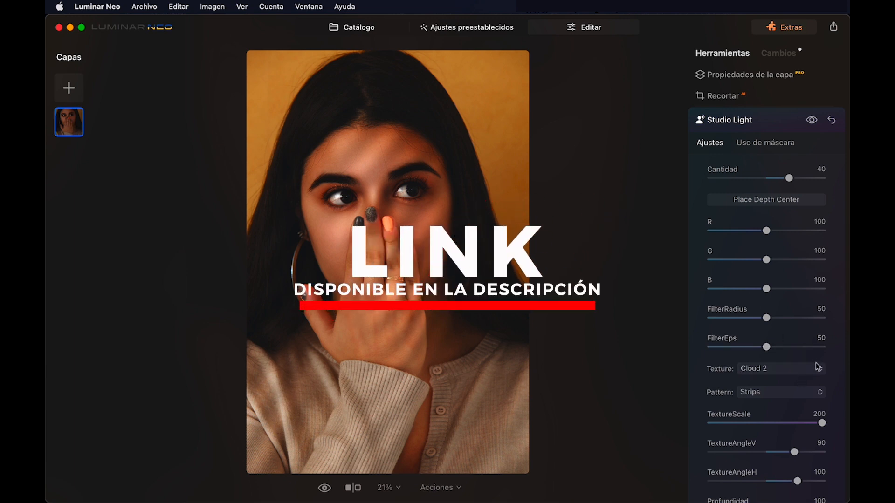
Set the Studio Light Exposición to 90.
{"action": "scroll", "coordinate": [810, 410], "scroll_direction": "down", "scroll_amount": 5}
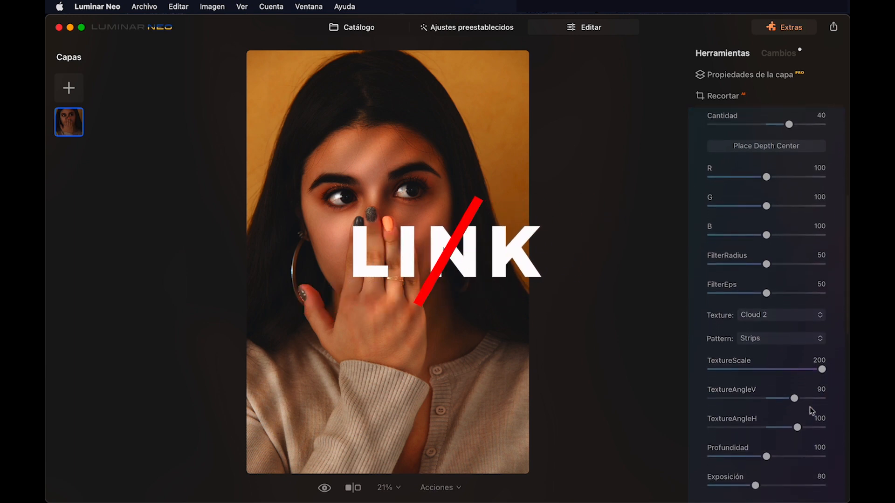
{"action": "scroll", "coordinate": [810, 407], "scroll_direction": "down", "scroll_amount": 4}
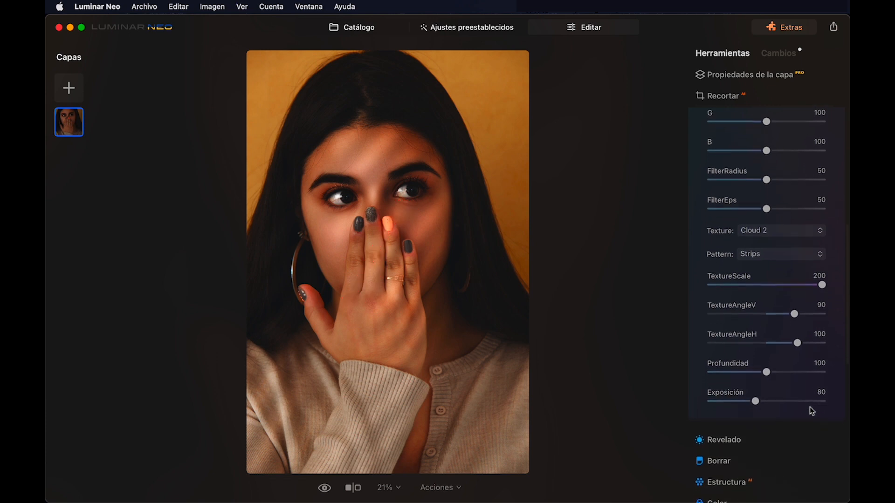
{"action": "scroll", "coordinate": [810, 407], "scroll_direction": "down", "scroll_amount": 1}
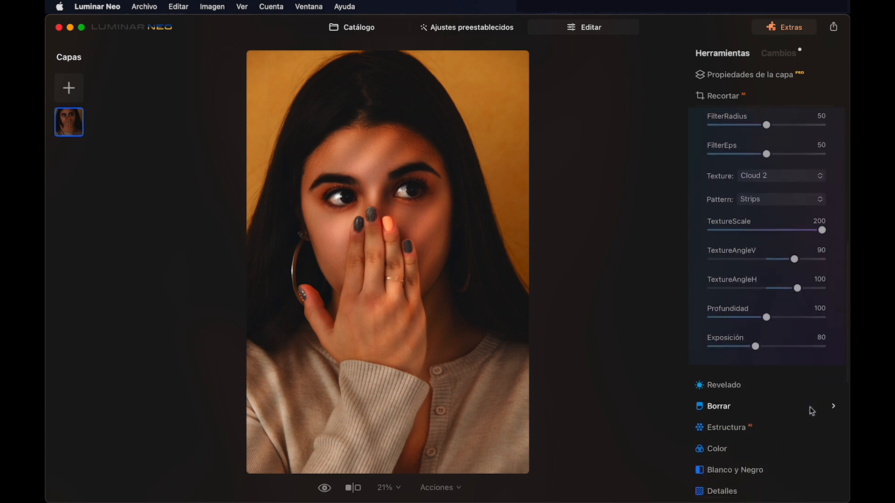
{"action": "scroll", "coordinate": [810, 407], "scroll_direction": "down", "scroll_amount": 1}
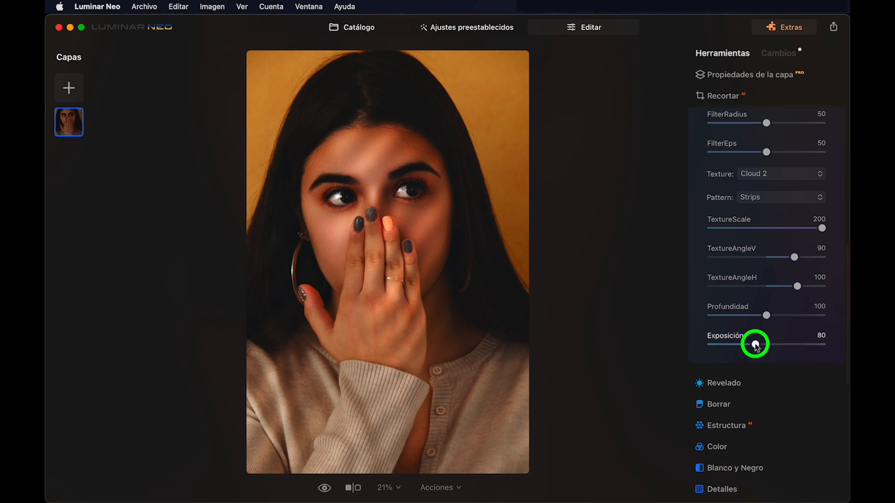
{"action": "left_click_drag", "start_coordinate": [763, 345], "coordinate": [767, 346]}
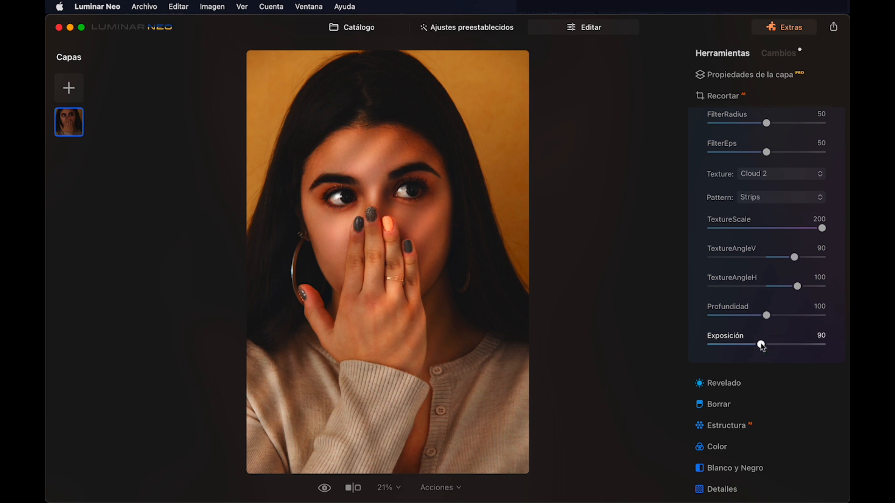
Compare the portrait before and after the edits, sweeping the split-view divider across the woman's face.
{"action": "left_click", "coordinate": [326, 489]}
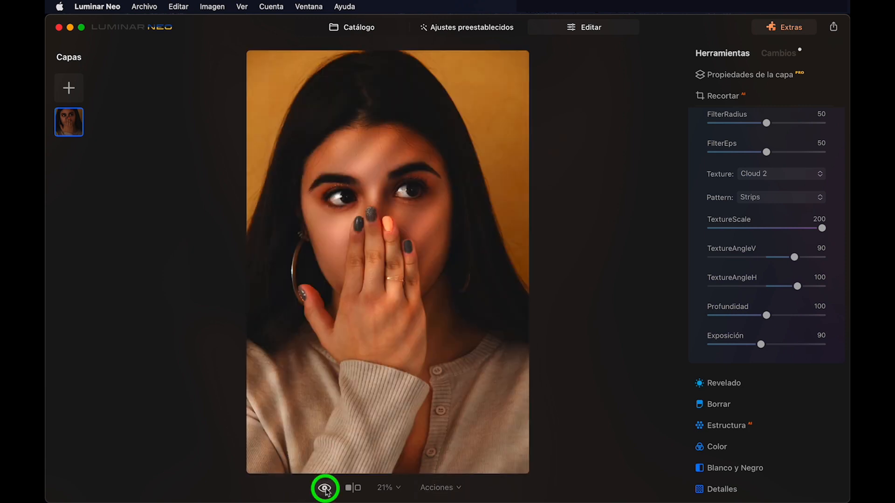
{"action": "left_click", "coordinate": [357, 488]}
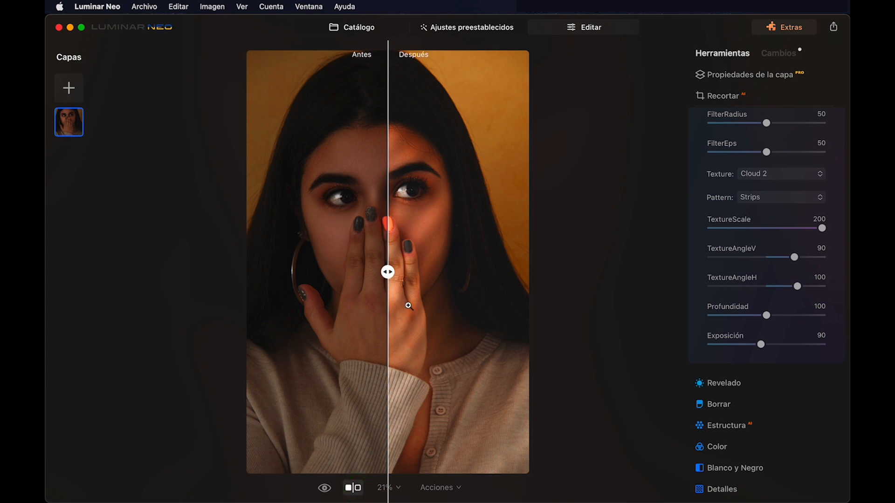
{"action": "left_click_drag", "start_coordinate": [388, 273], "coordinate": [450, 275]}
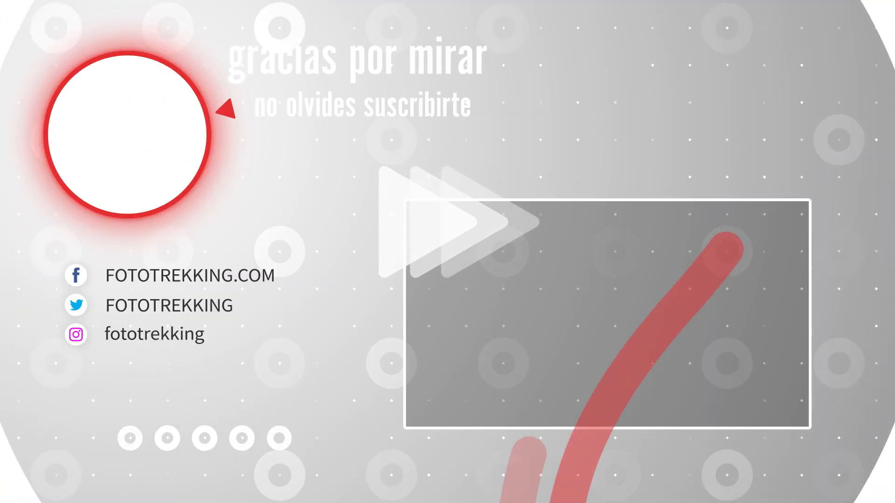